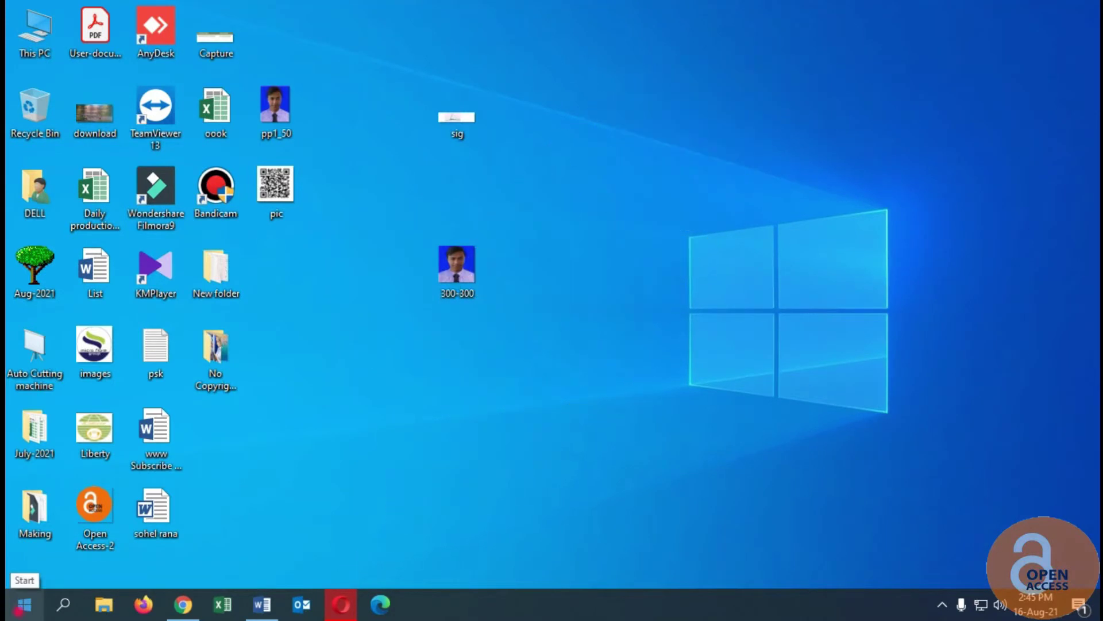
Open a blank Notepad document and move its window clear of the desktop icons.
{"action": "left_click", "coordinate": [21, 604]}
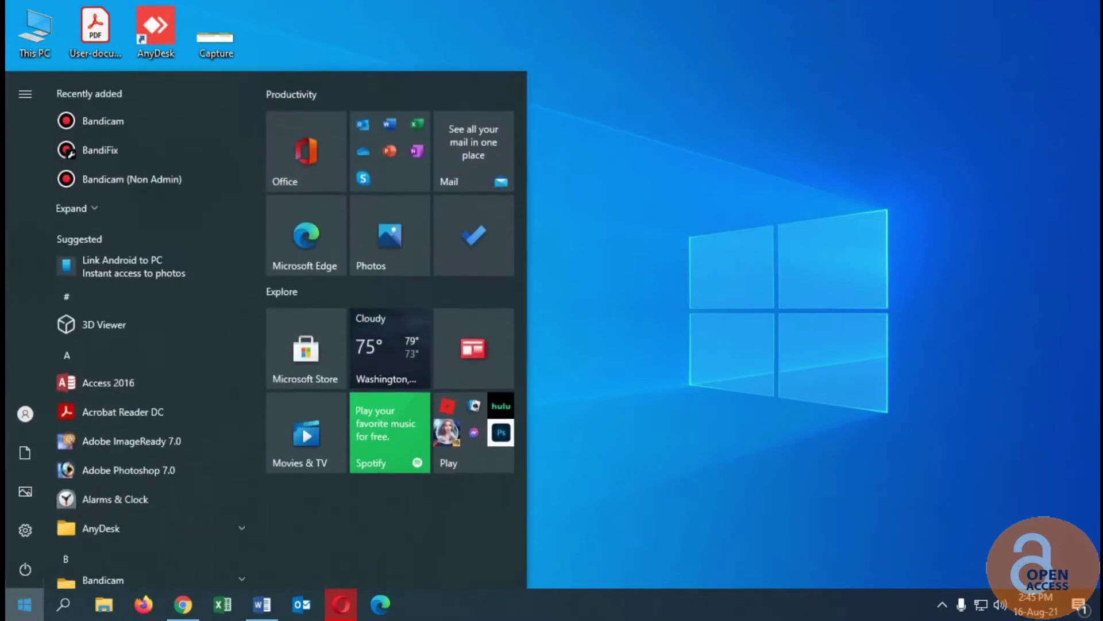
{"action": "type", "text": "no"}
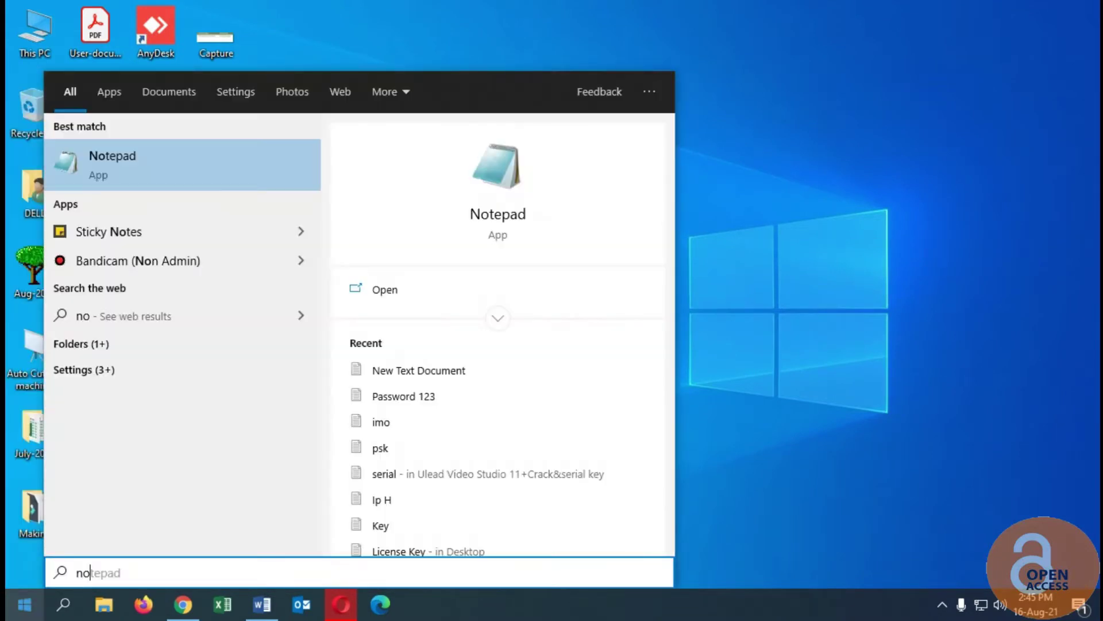
{"action": "left_click", "coordinate": [140, 157]}
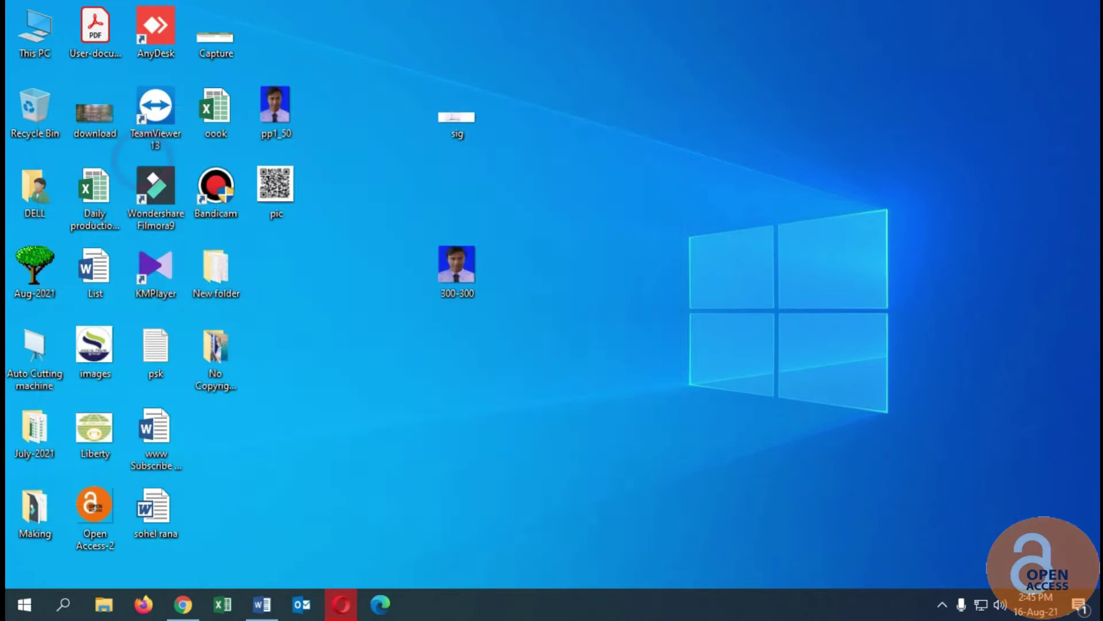
{"action": "left_click_drag", "start_coordinate": [387, 113], "coordinate": [770, 134]}
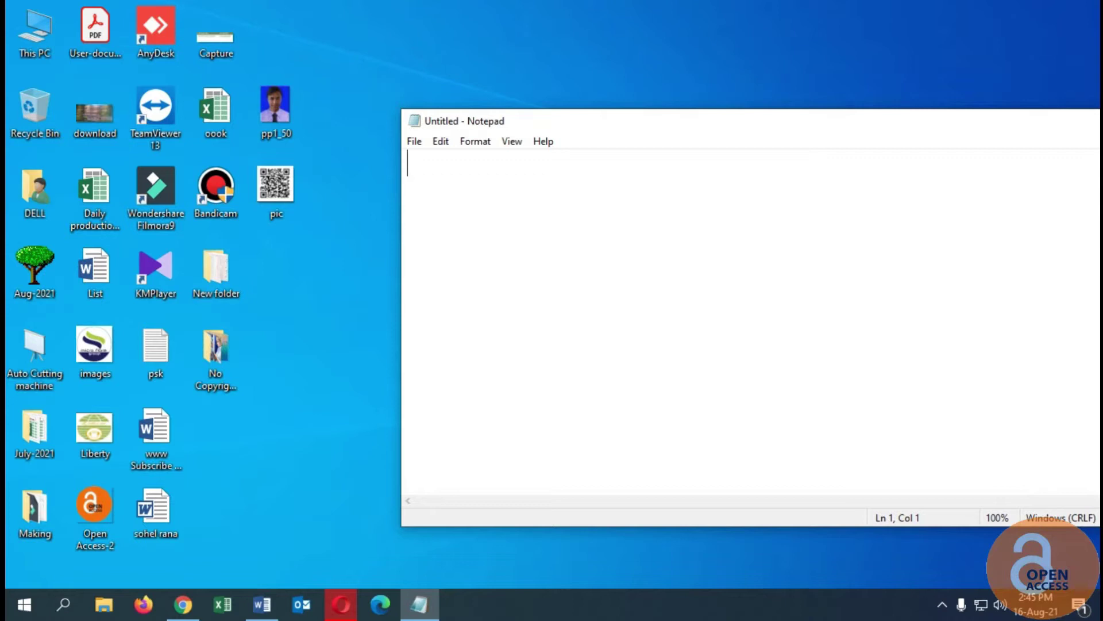
Write the first script lines "echo off", "cd/" and "tree", each on its own line.
{"action": "type", "text": "ec"}
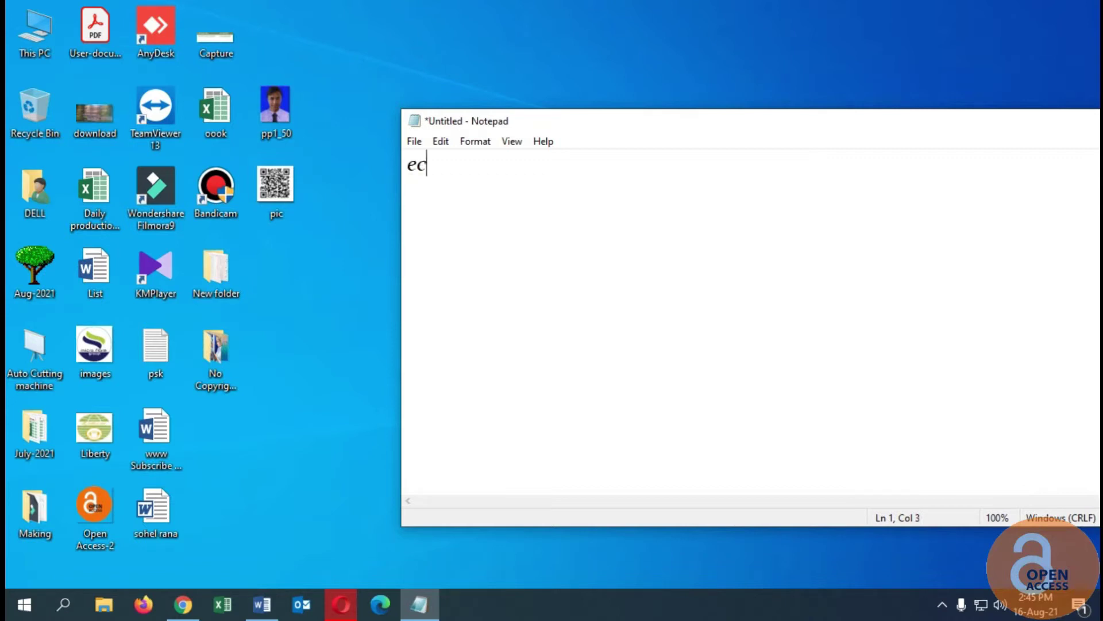
{"action": "type", "text": "ho off"}
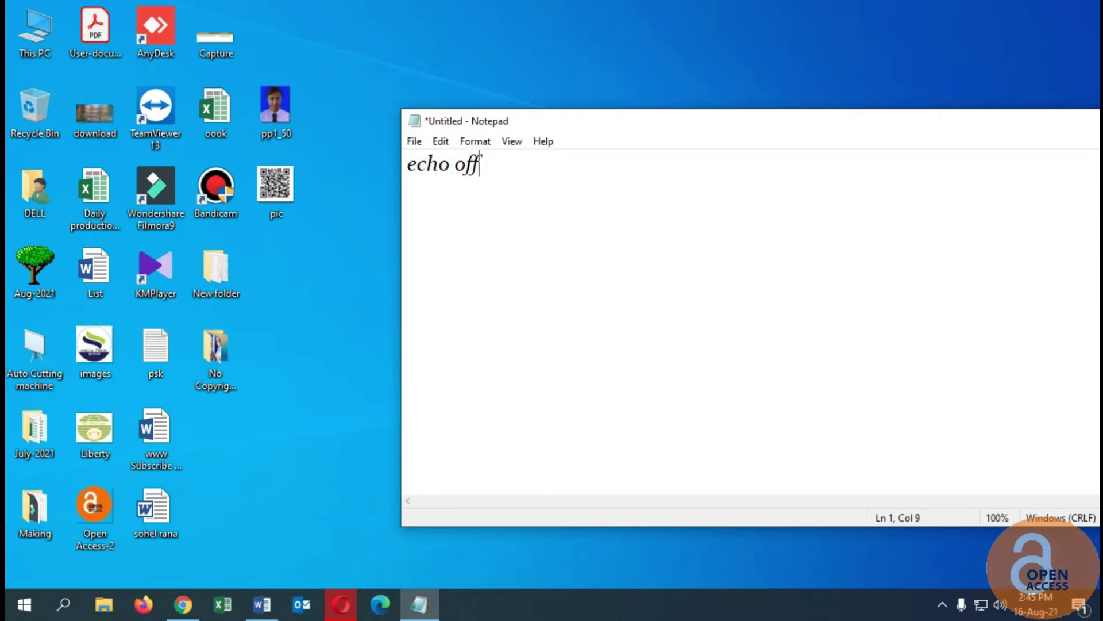
{"action": "key", "text": "Return"}
{"action": "type", "text": "cd/"}
{"action": "key", "text": "Return"}
{"action": "type", "text": "tree"}
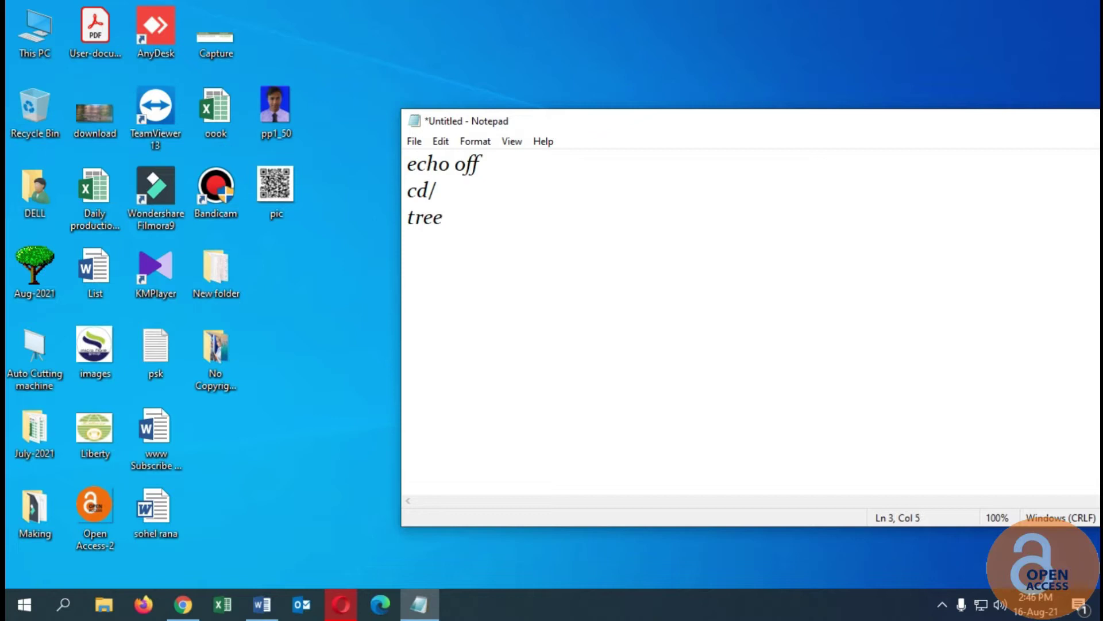
{"action": "key", "text": "Return"}
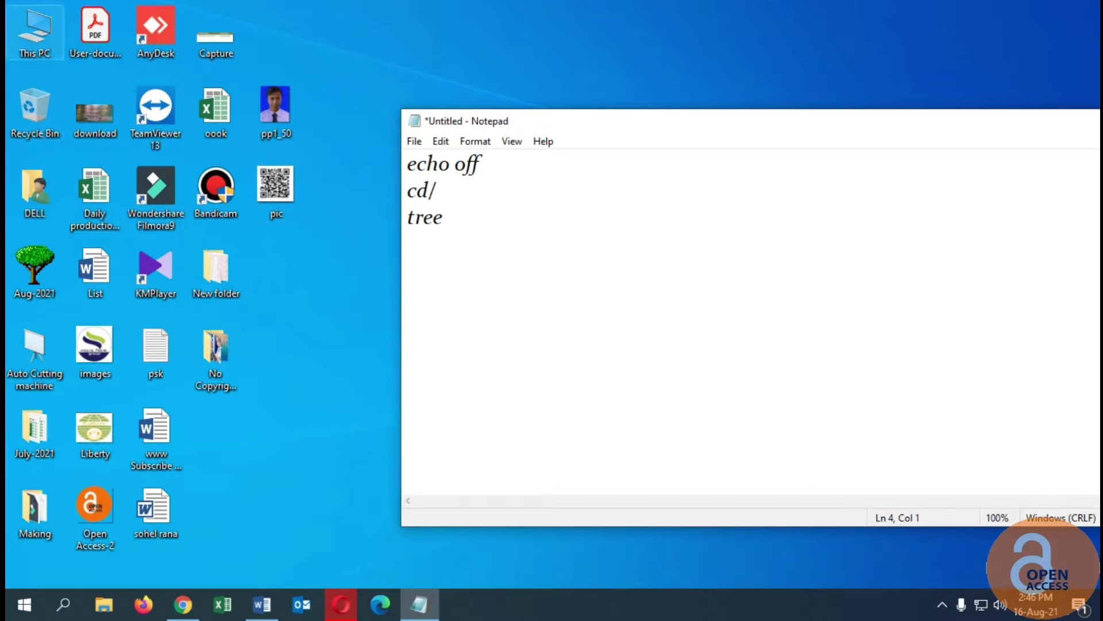
Check which drive letters the computer has in This PC, then close that window.
{"action": "double_click", "coordinate": [34, 30]}
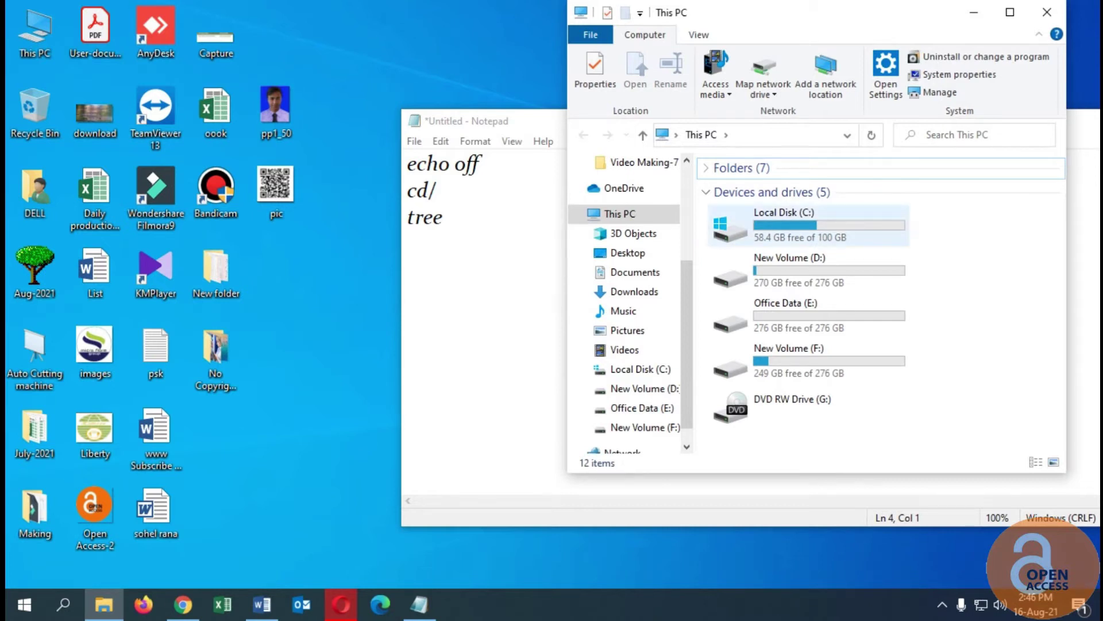
{"action": "left_click", "coordinate": [838, 218]}
{"action": "left_click", "coordinate": [805, 259]}
{"action": "left_click", "coordinate": [793, 315]}
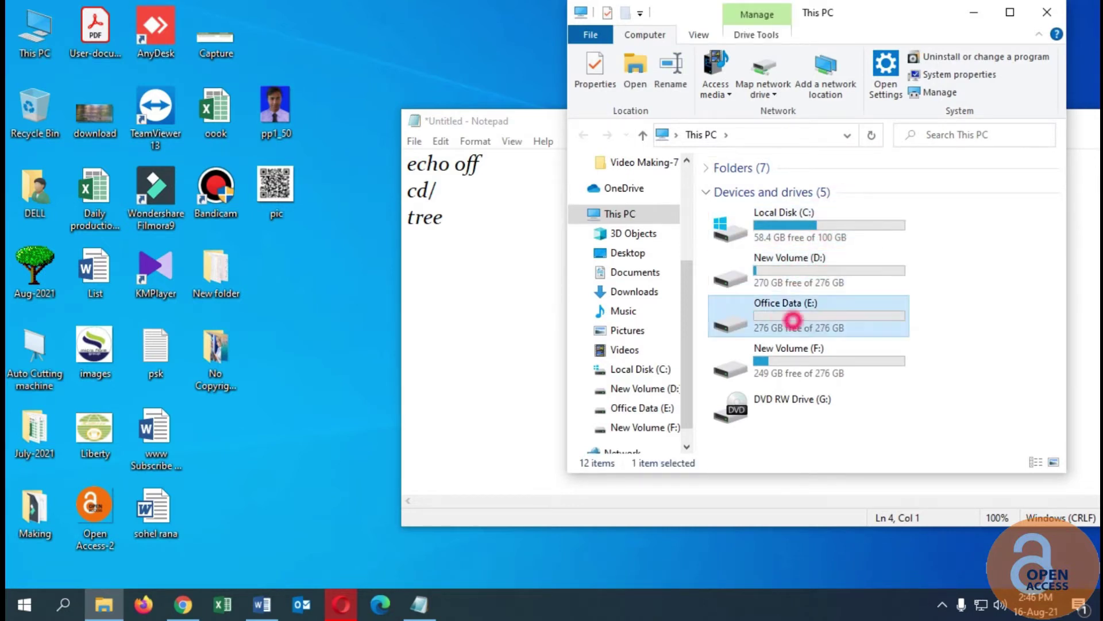
{"action": "left_click", "coordinate": [795, 356]}
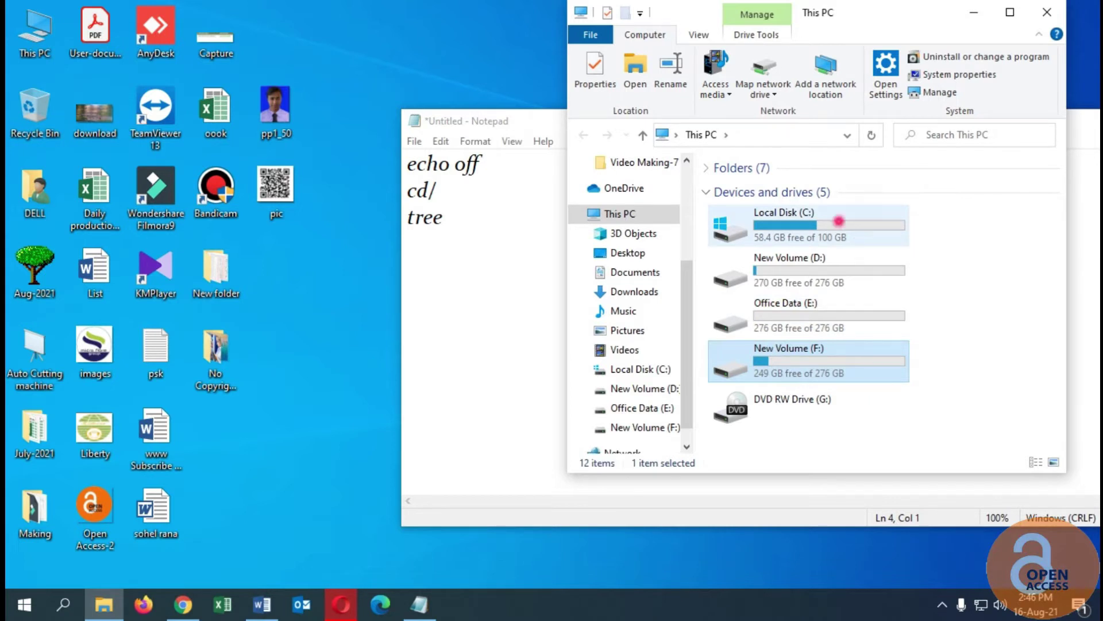
{"action": "left_click", "coordinate": [813, 304]}
{"action": "left_click", "coordinate": [812, 352]}
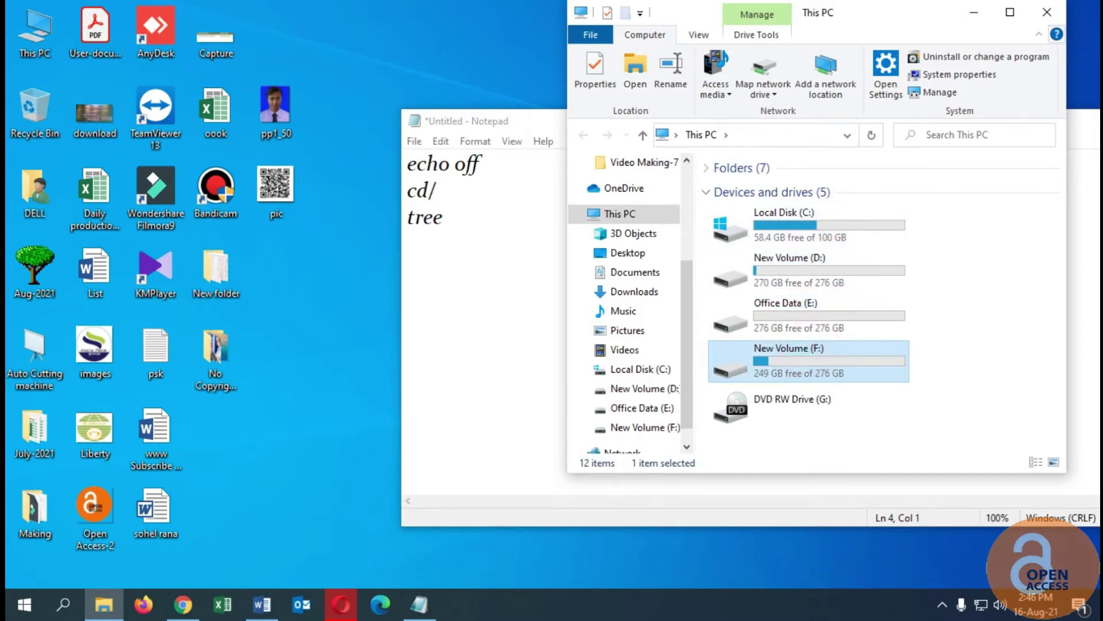
{"action": "left_click", "coordinate": [1047, 13]}
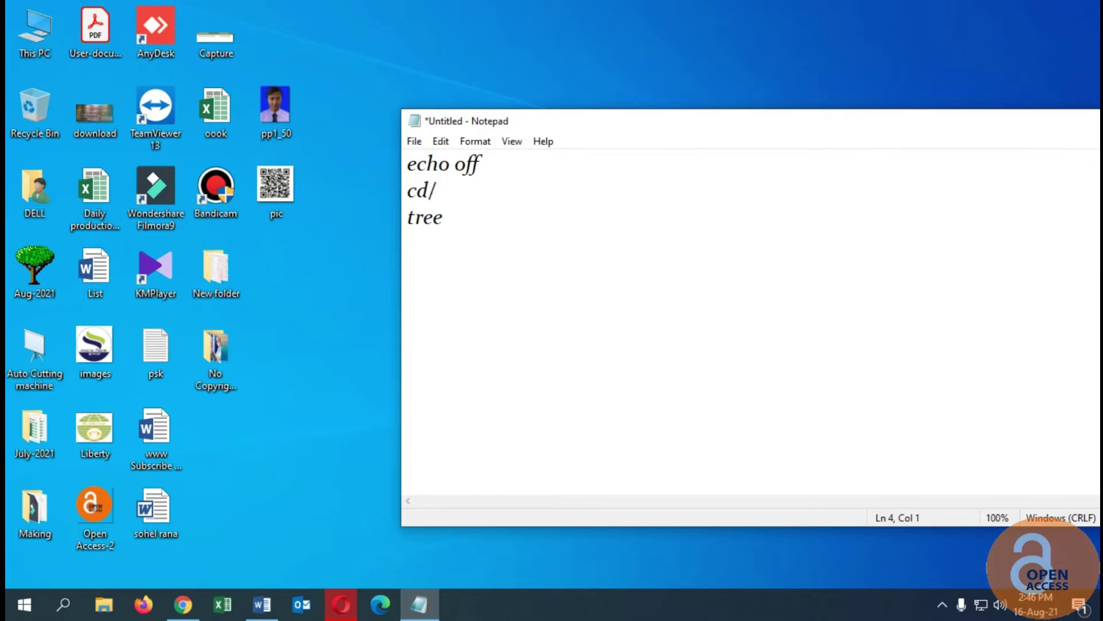
Add the lines "c:", "tree", "d:" and "tree" to the end of the script.
{"action": "type", "text": "c:"}
{"action": "key", "text": "Return"}
{"action": "type", "text": "tree"}
{"action": "type", "text": "d:"}
{"action": "key", "text": "Return"}
{"action": "type", "text": "tree"}
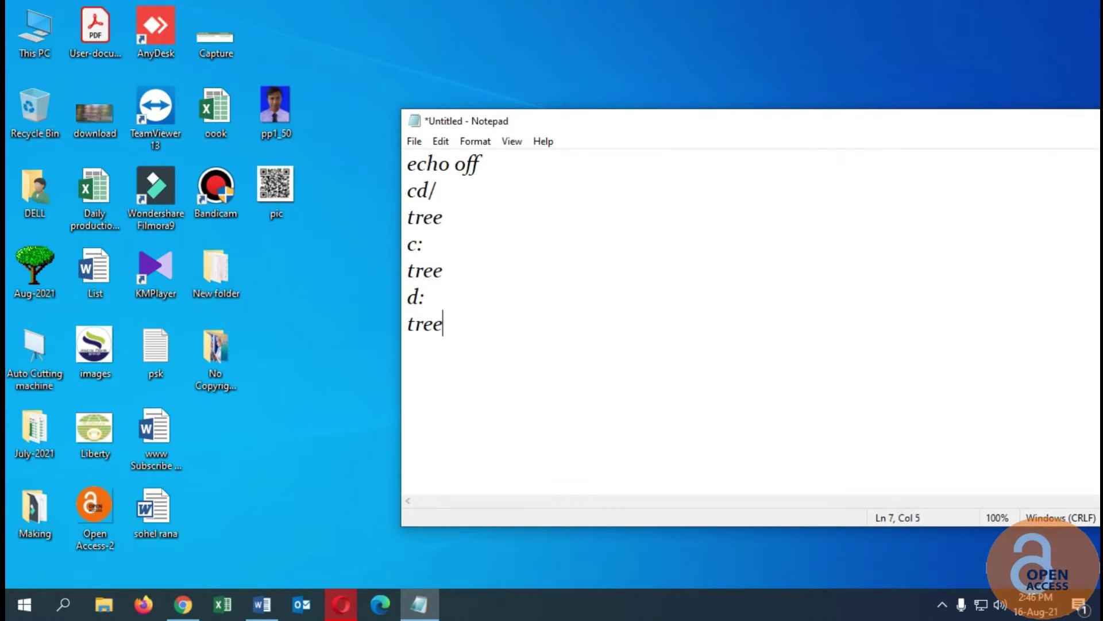
Add the lines "e:", "tree", "f:" and "tree" to the end of the script.
{"action": "key", "text": "Return"}
{"action": "type", "text": "e:"}
{"action": "key", "text": "Return"}
{"action": "type", "text": "tree"}
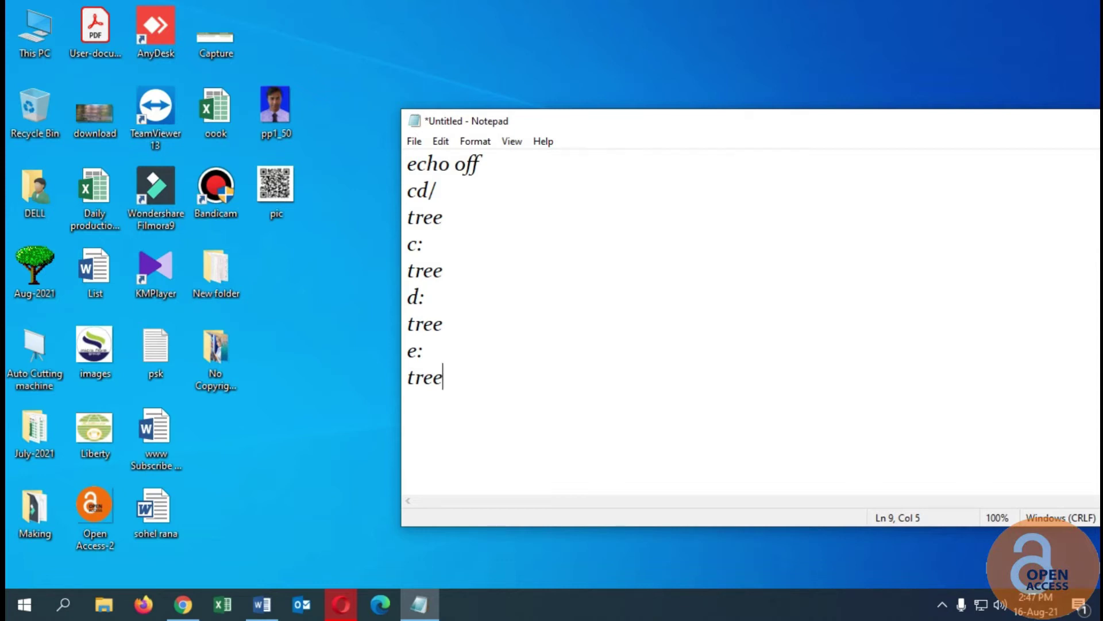
{"action": "key", "text": "Return"}
{"action": "type", "text": "f:"}
{"action": "key", "text": "Return"}
{"action": "type", "text": "tree"}
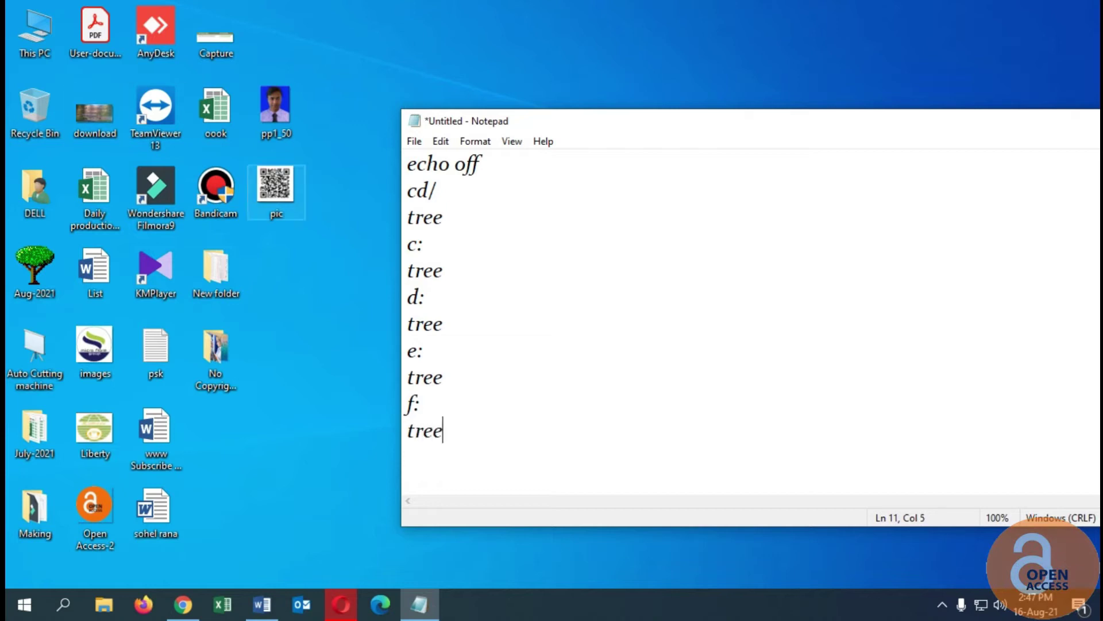
{"action": "left_click", "coordinate": [438, 246]}
{"action": "left_click", "coordinate": [428, 299]}
{"action": "left_click", "coordinate": [425, 352]}
{"action": "left_click", "coordinate": [433, 405]}
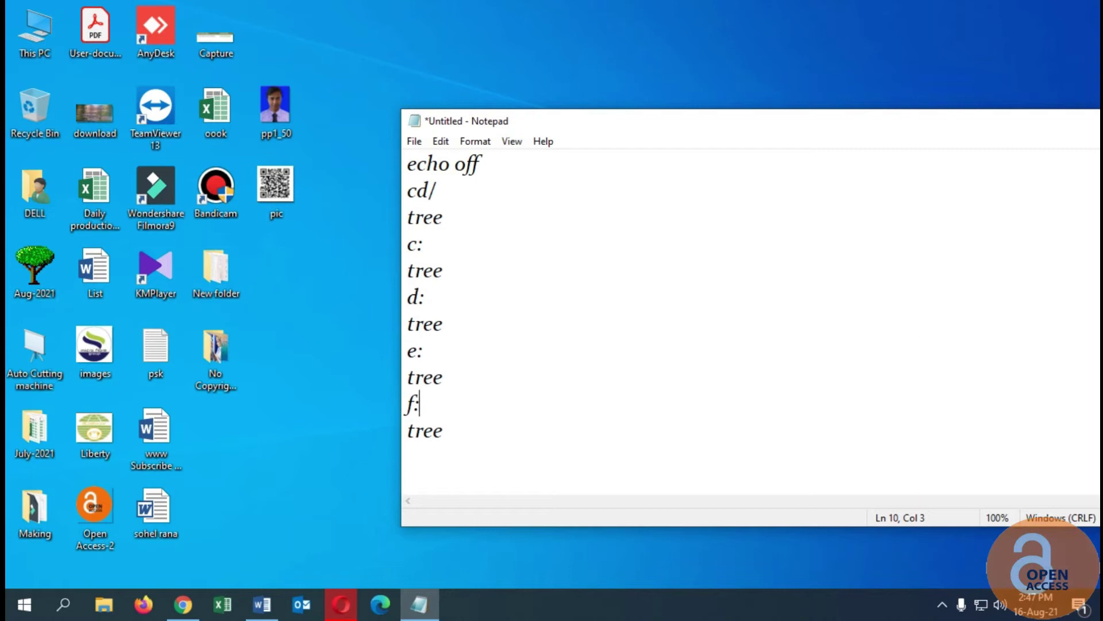
{"action": "left_click", "coordinate": [438, 298]}
Save the script to the Desktop as Prefetch.bat.
{"action": "left_click_drag", "start_coordinate": [546, 120], "coordinate": [592, 115]}
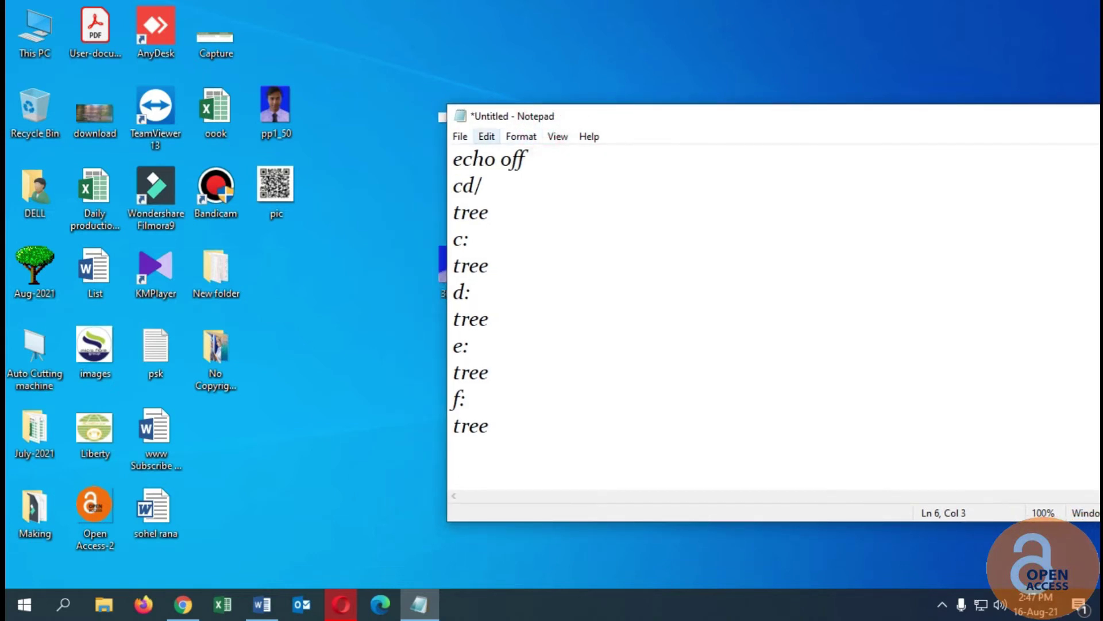
{"action": "left_click", "coordinate": [462, 137]}
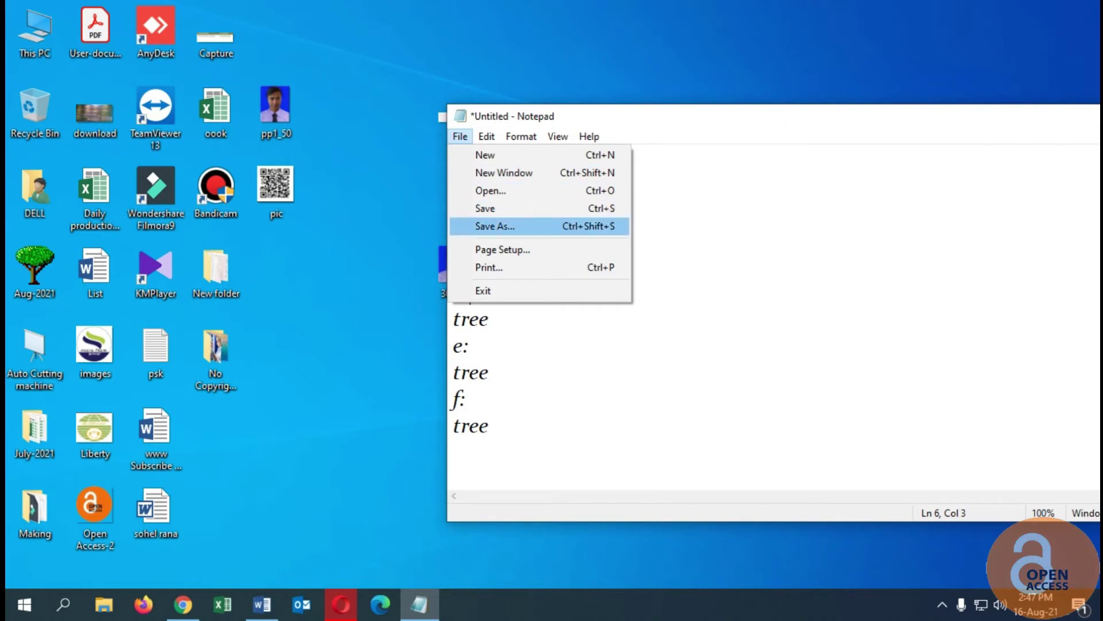
{"action": "left_click", "coordinate": [490, 225]}
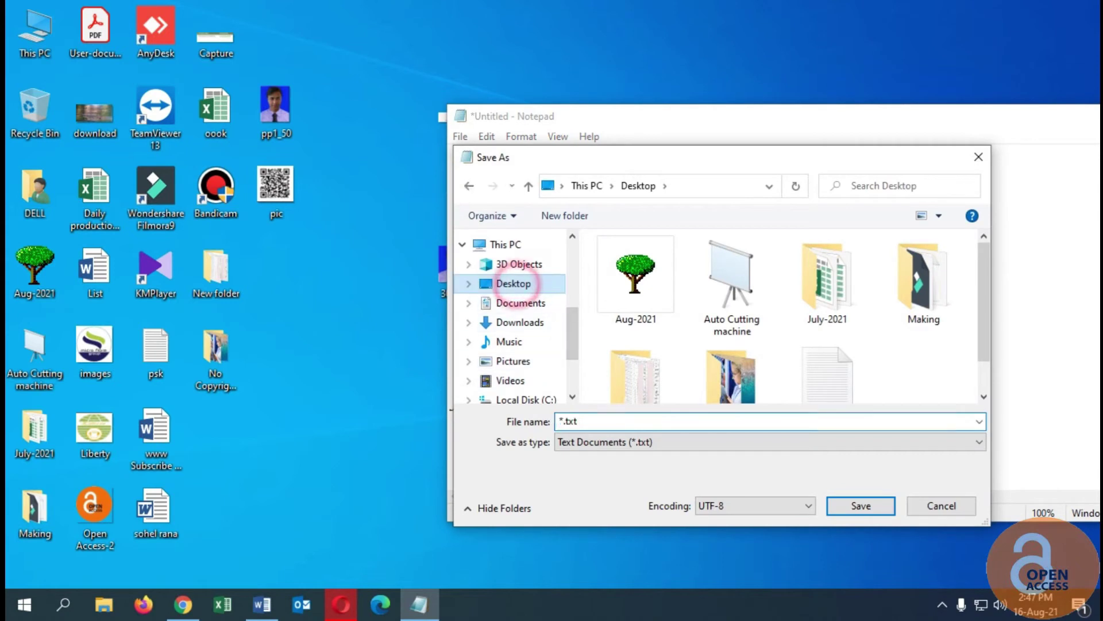
{"action": "left_click", "coordinate": [632, 422]}
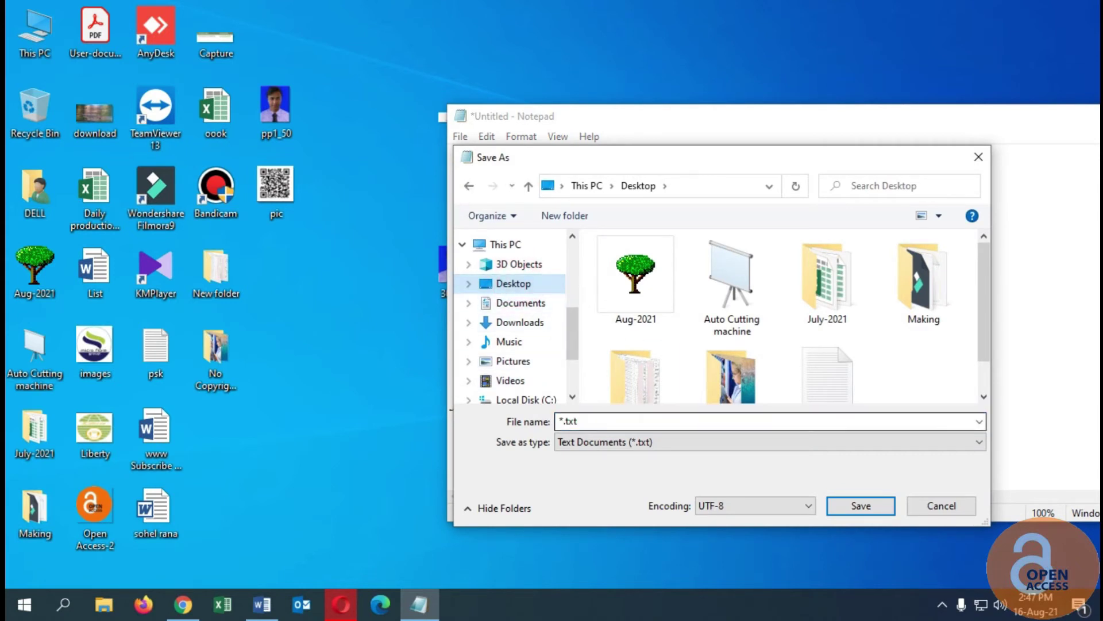
{"action": "double_click", "coordinate": [606, 421]}
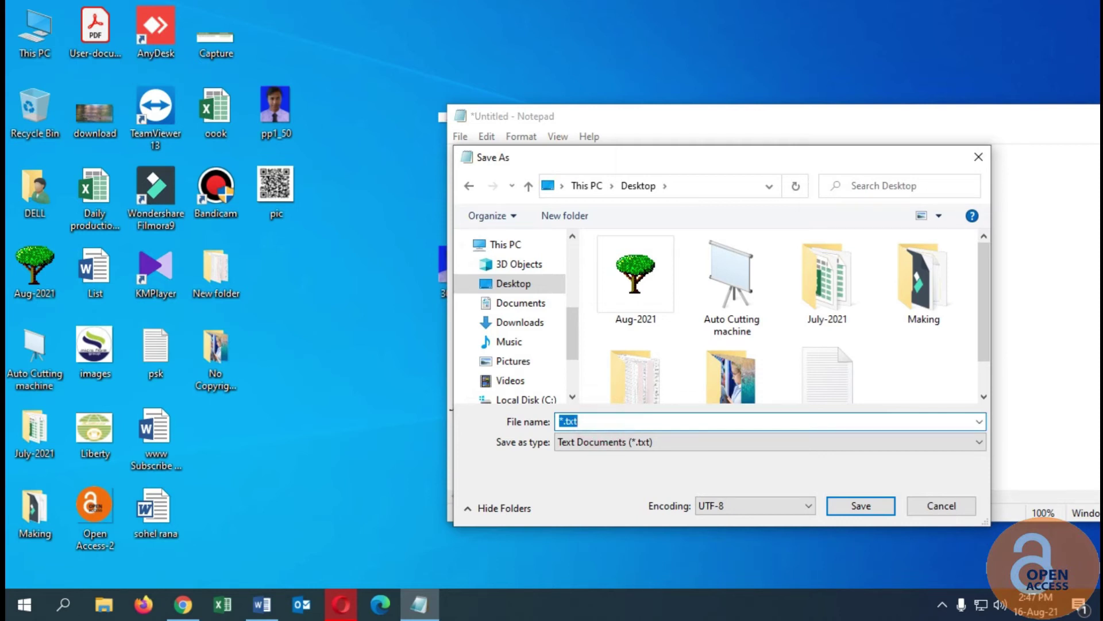
{"action": "type", "text": "Prefetcl"}
{"action": "key", "text": "BackSpace"}
{"action": "type", "text": "h"}
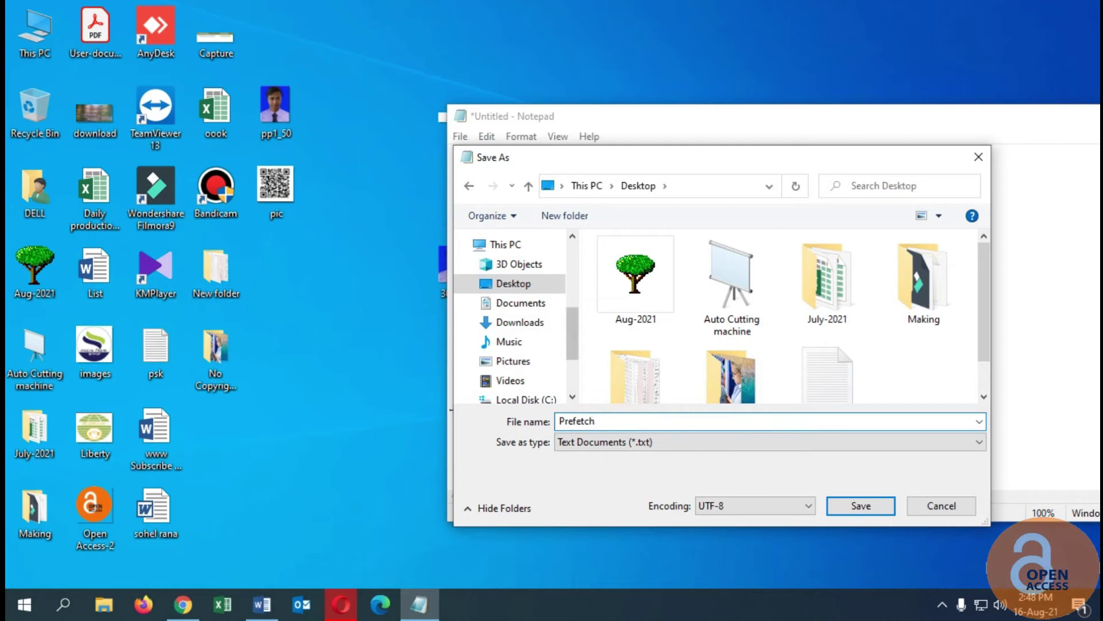
{"action": "type", "text": ".bat"}
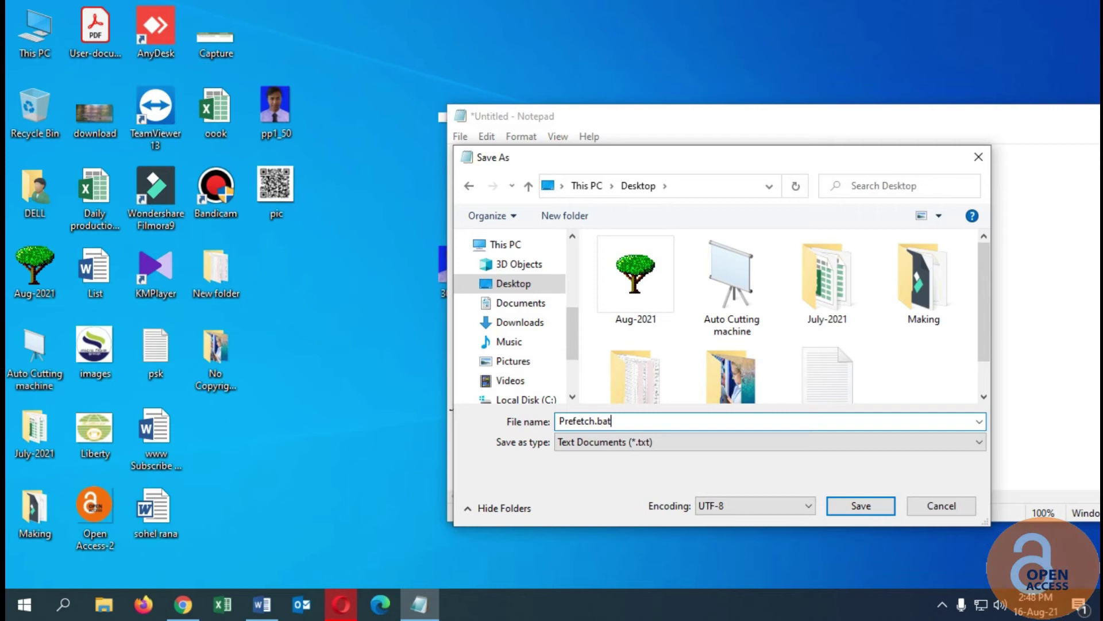
{"action": "left_click", "coordinate": [860, 505]}
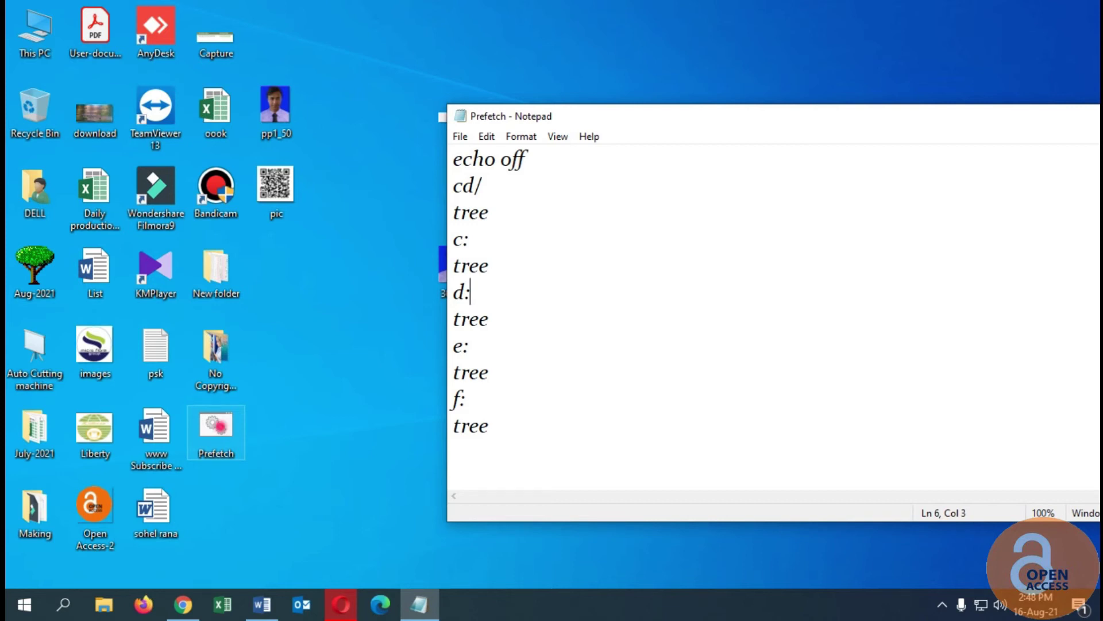
Run the Prefetch batch file from the desktop.
{"action": "left_click", "coordinate": [216, 428]}
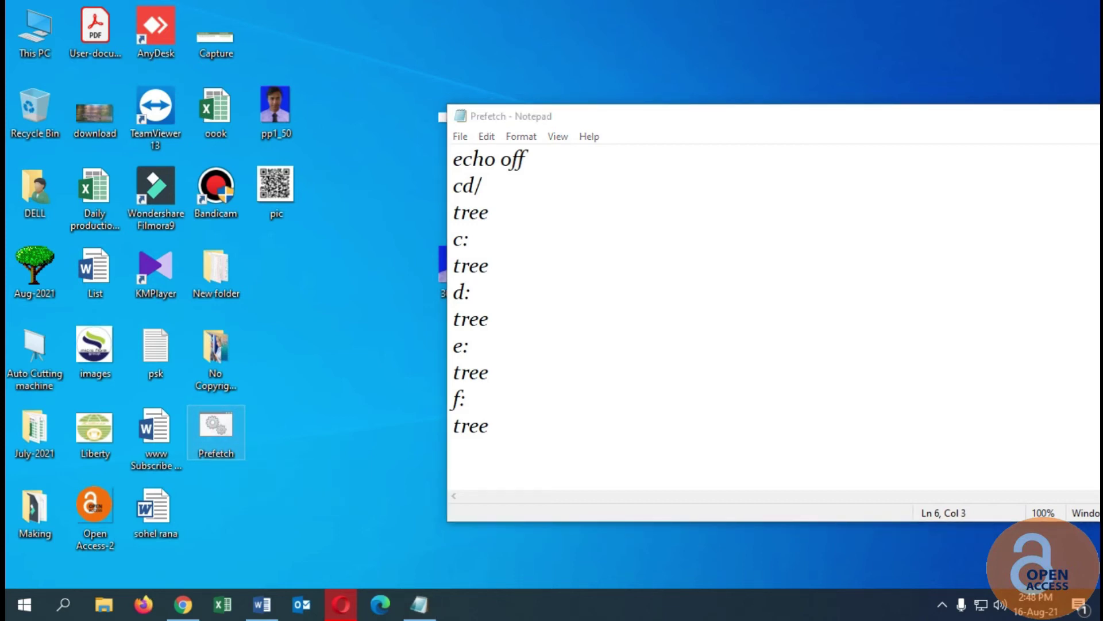
{"action": "left_click", "coordinate": [271, 497]}
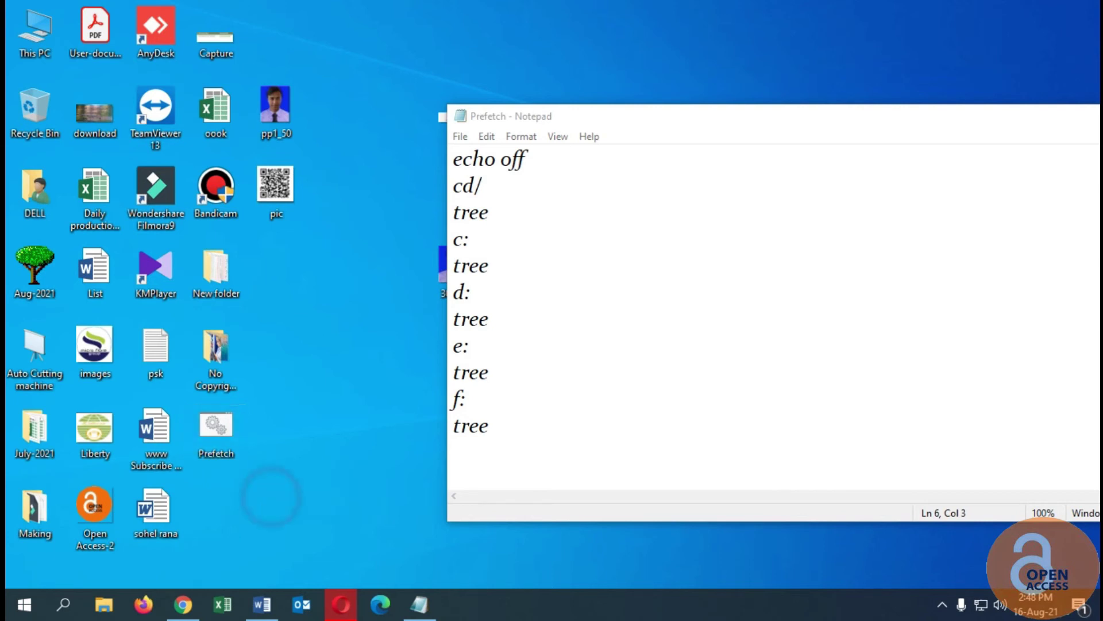
{"action": "left_click", "coordinate": [222, 429]}
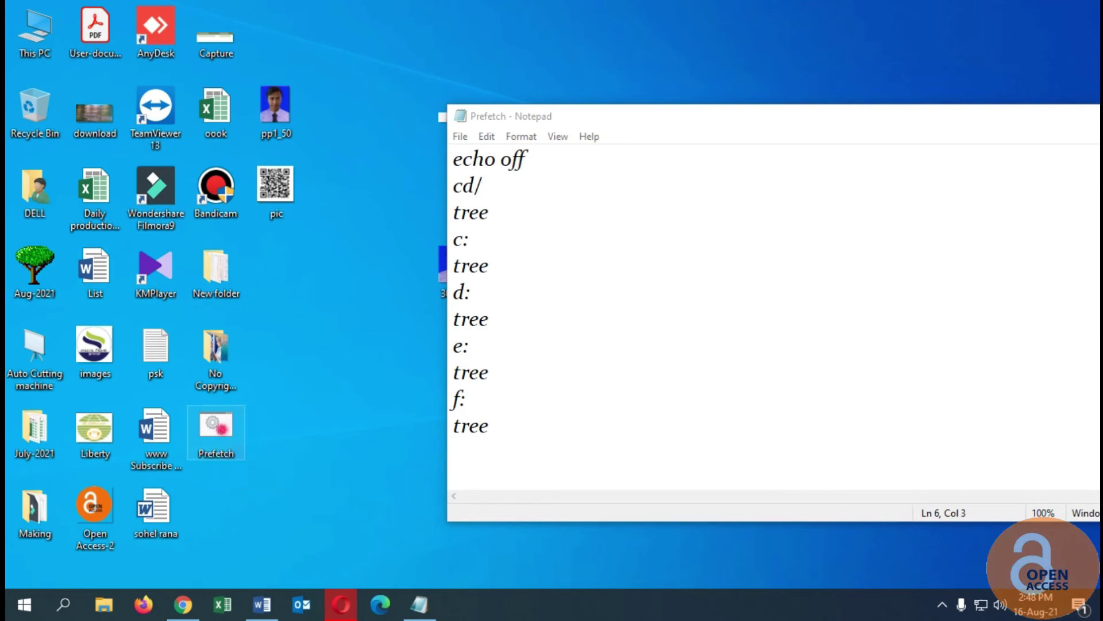
{"action": "left_click", "coordinate": [222, 430]}
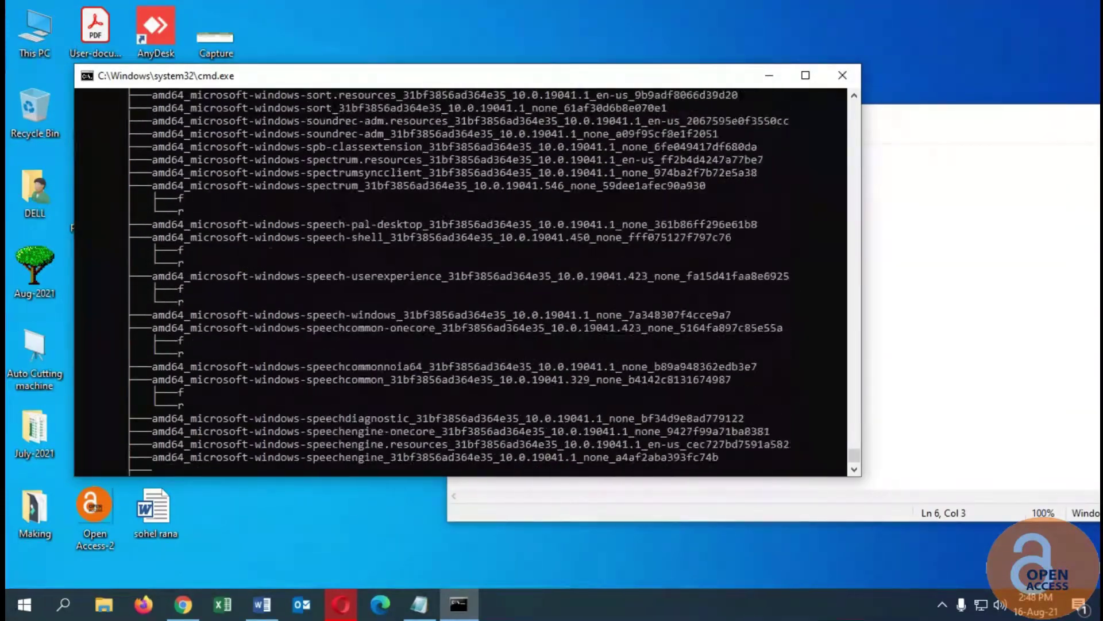
Close the Notepad window holding the script and refresh the desktop.
{"action": "left_click_drag", "start_coordinate": [1017, 123], "coordinate": [902, 128]}
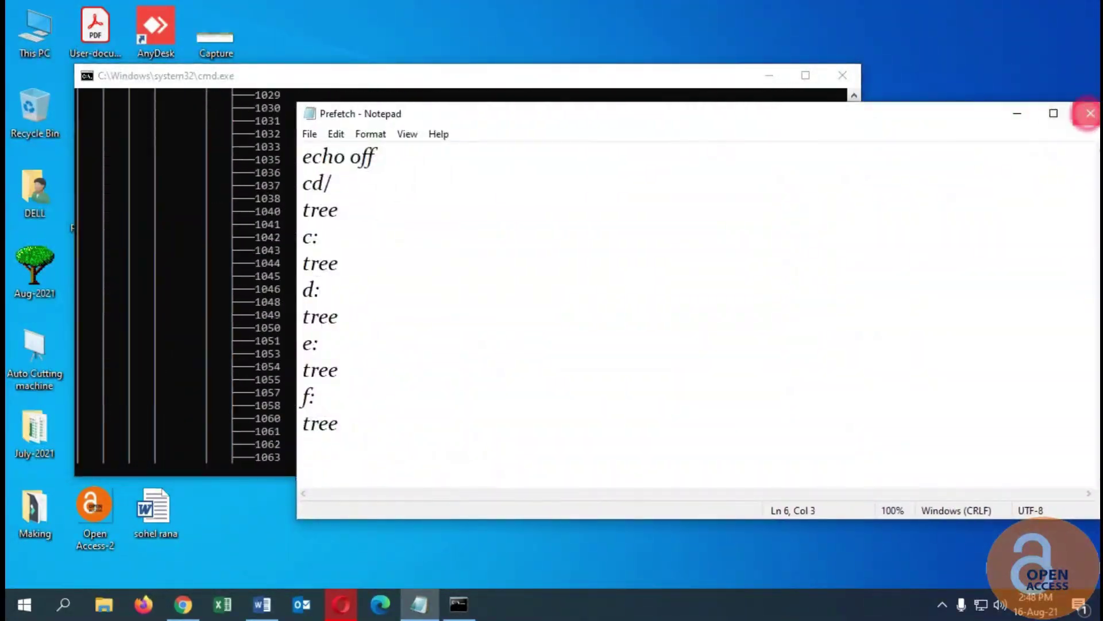
{"action": "left_click", "coordinate": [1088, 111]}
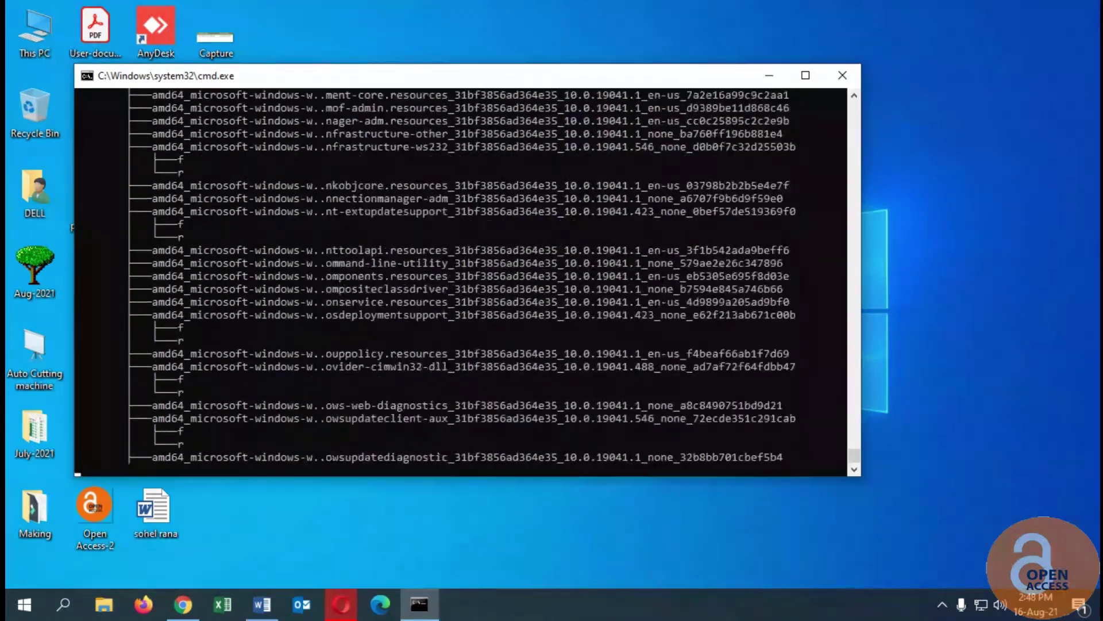
{"action": "key", "text": "super+d"}
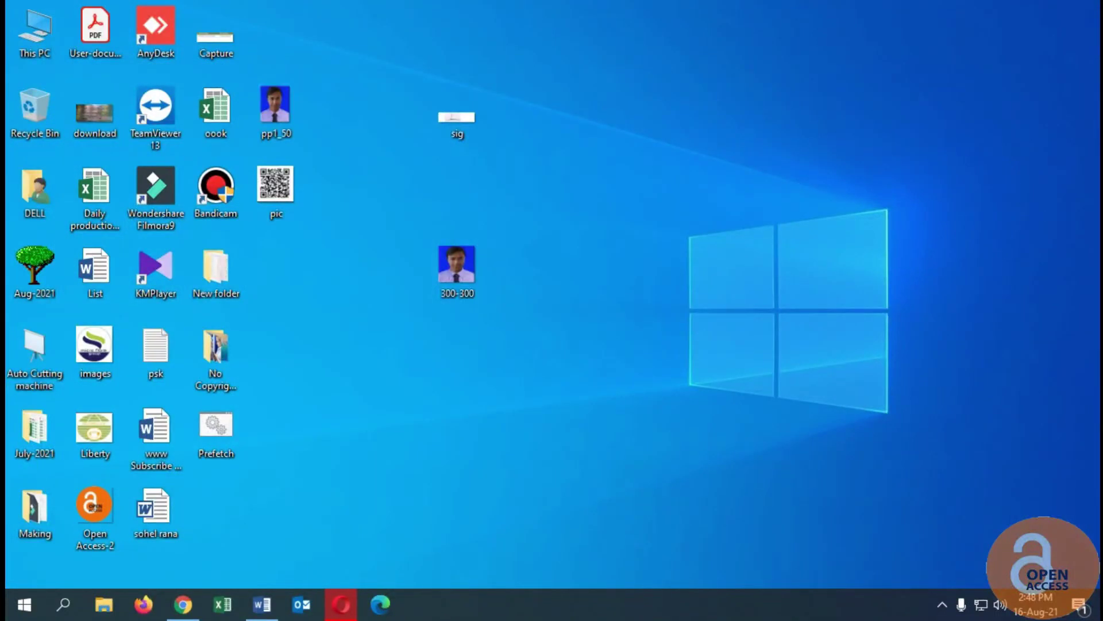
{"action": "right_click", "coordinate": [351, 409]}
{"action": "left_click", "coordinate": [385, 455]}
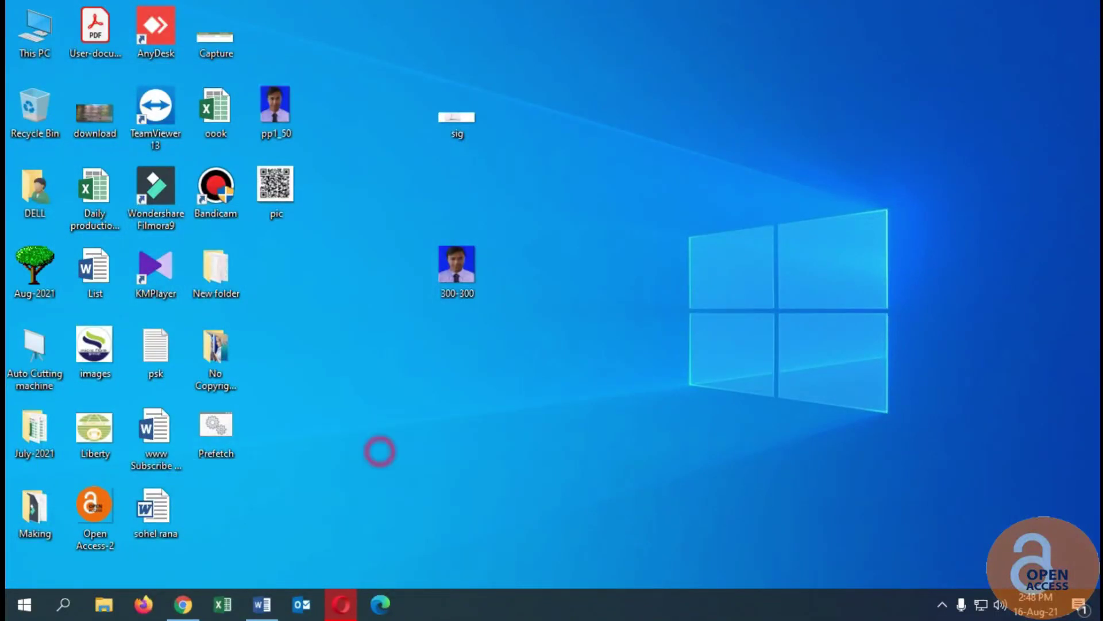
Run the Prefetch batch file again, close its command window and refresh the desktop.
{"action": "double_click", "coordinate": [216, 428]}
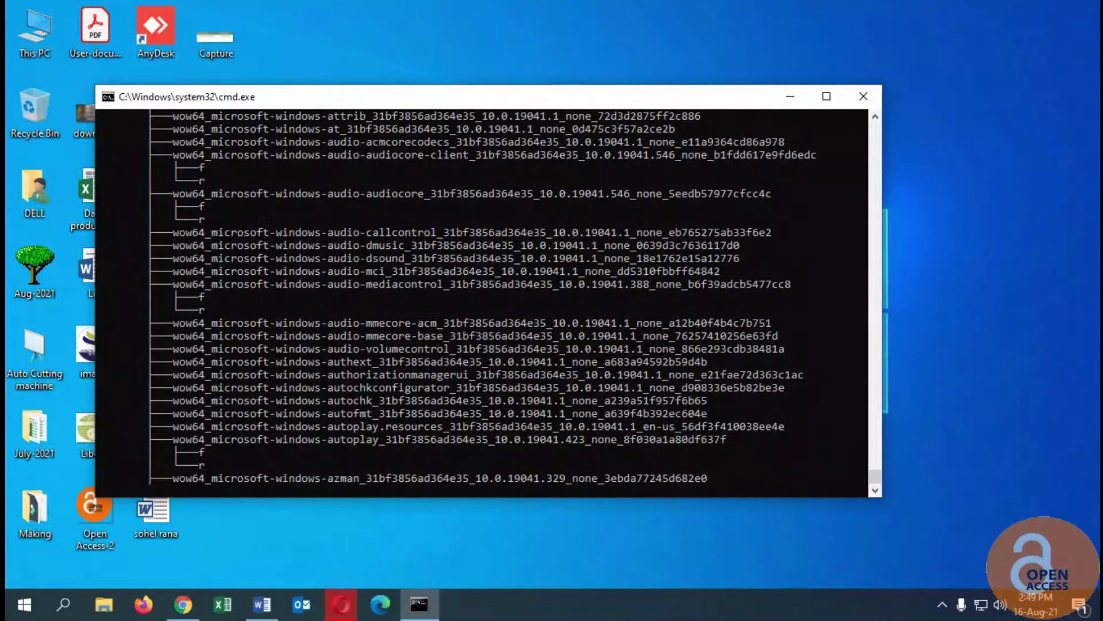
{"action": "key", "text": "alt+F4"}
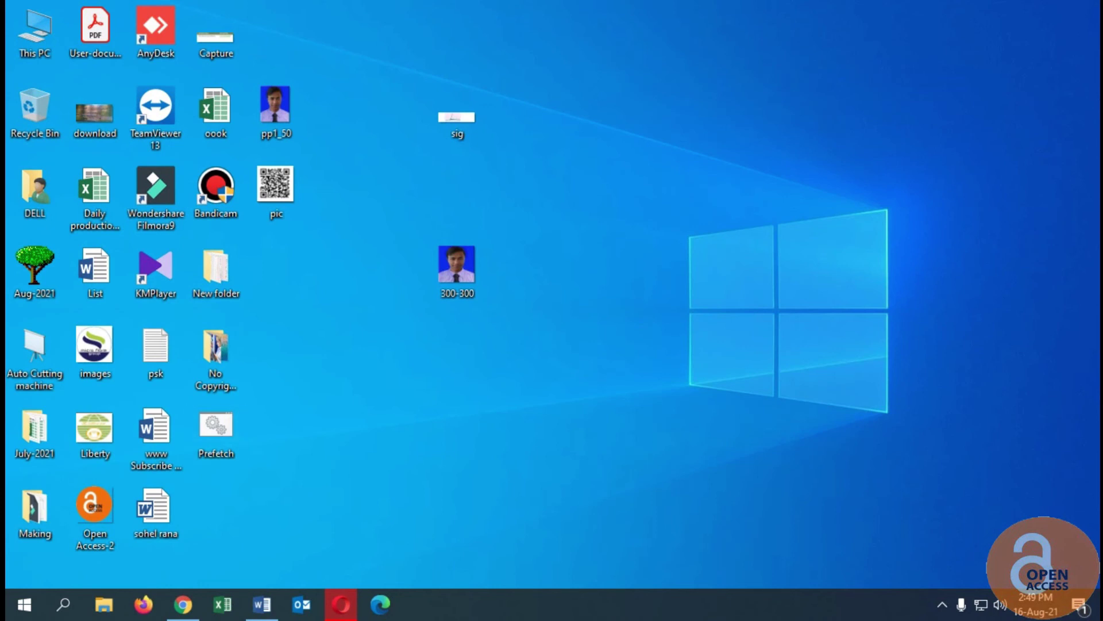
{"action": "right_click", "coordinate": [339, 357]}
{"action": "left_click", "coordinate": [391, 405]}
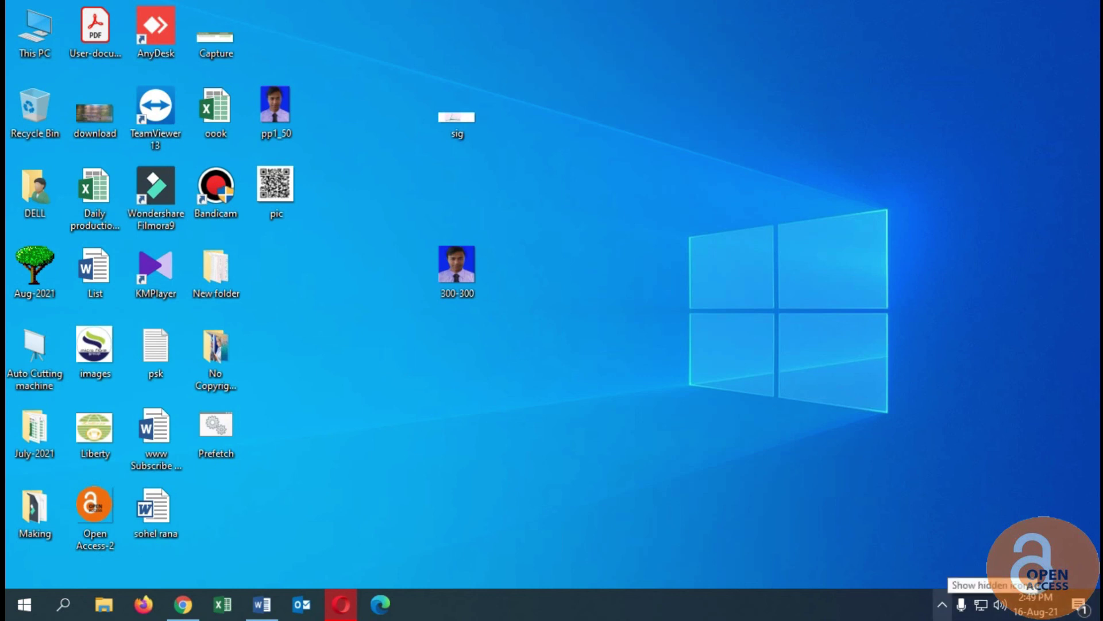
{"action": "left_click", "coordinate": [943, 604]}
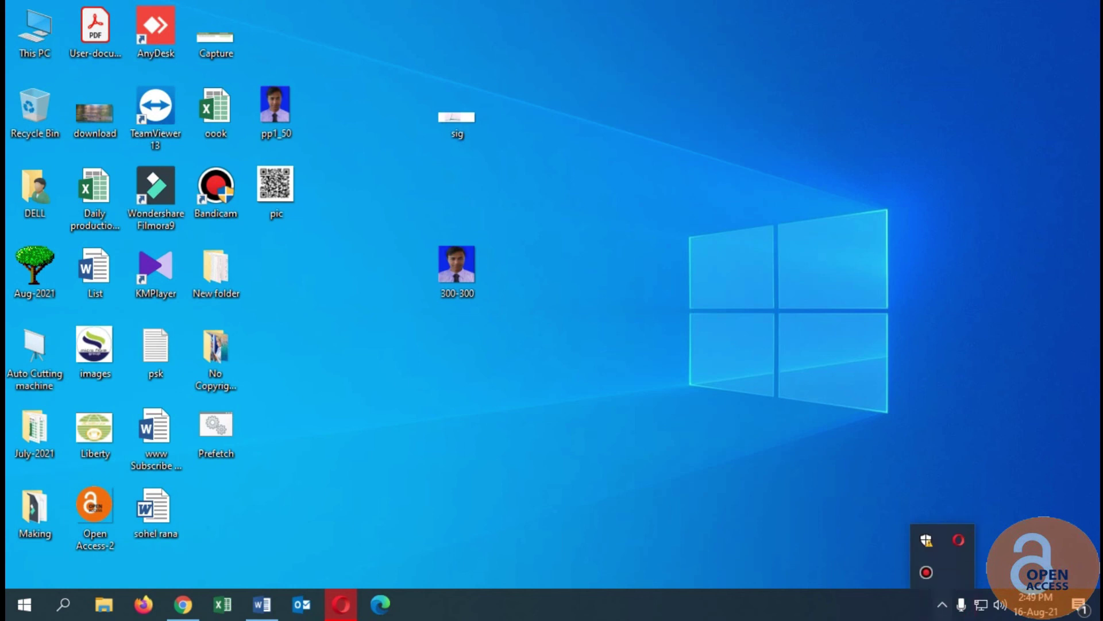
{"action": "left_click", "coordinate": [927, 573]}
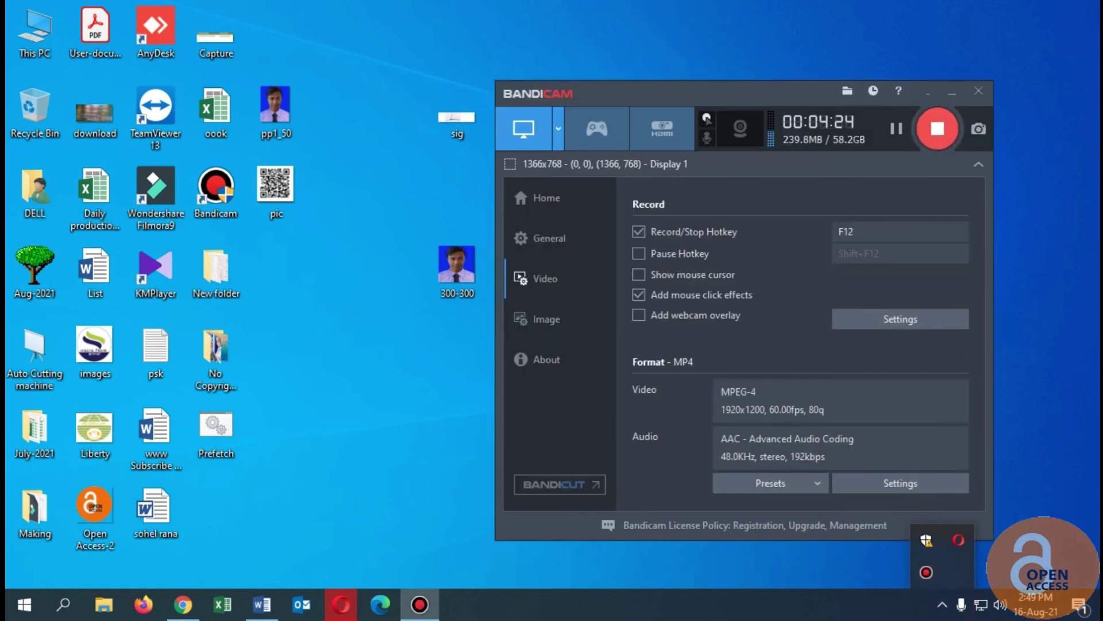